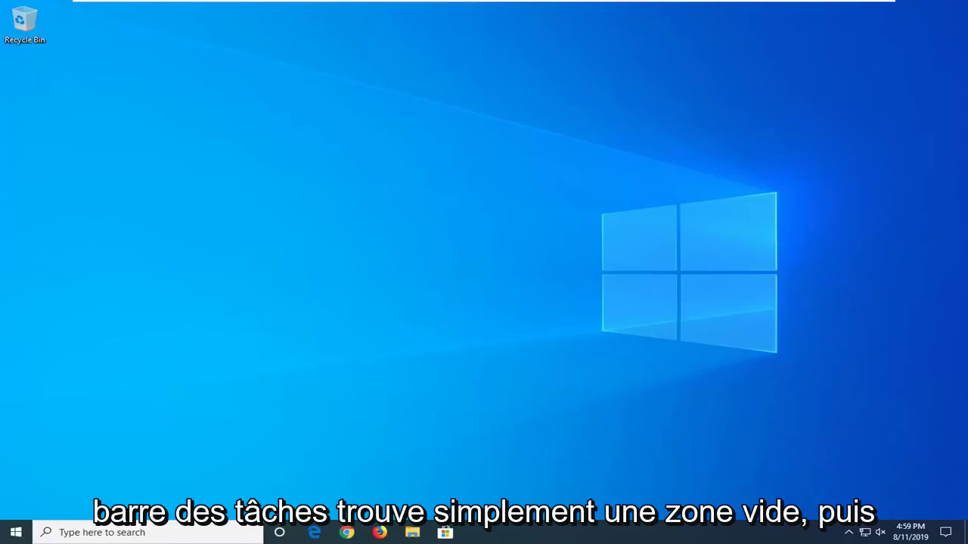
Step: Open the Services management console by way of Task Manager's list of services
right_click(688, 534)
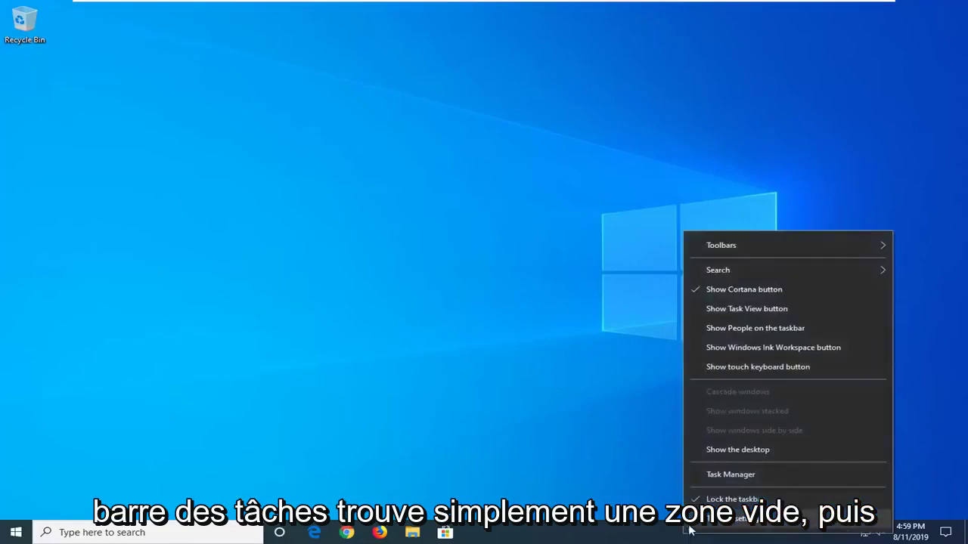
click(696, 474)
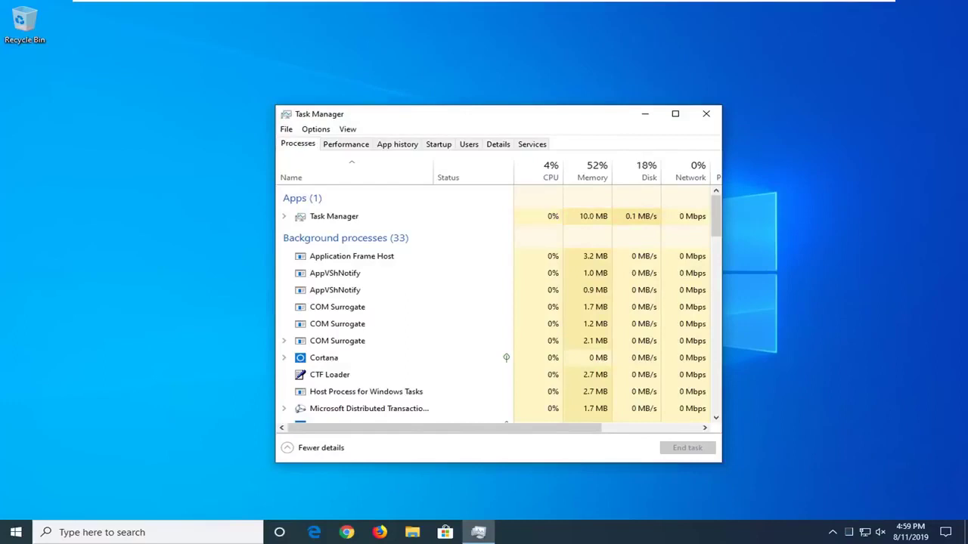
click(532, 144)
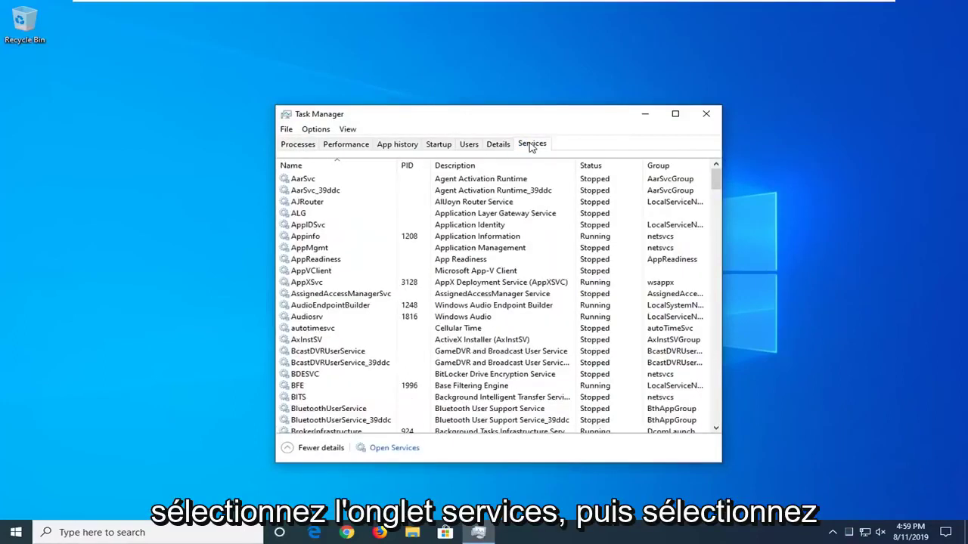
click(394, 449)
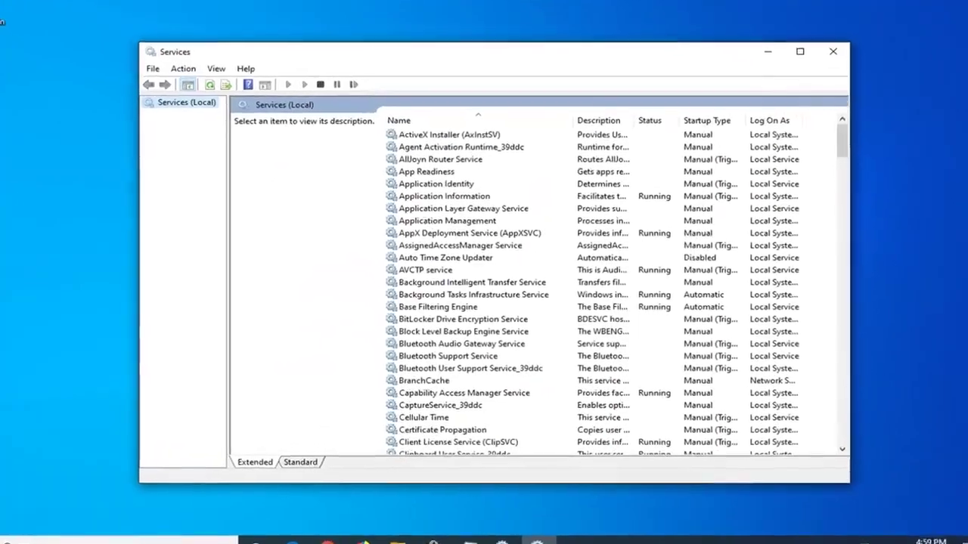
Step: Find the Windows Search service in the services list and open its properties
scroll(484, 363, down, 20)
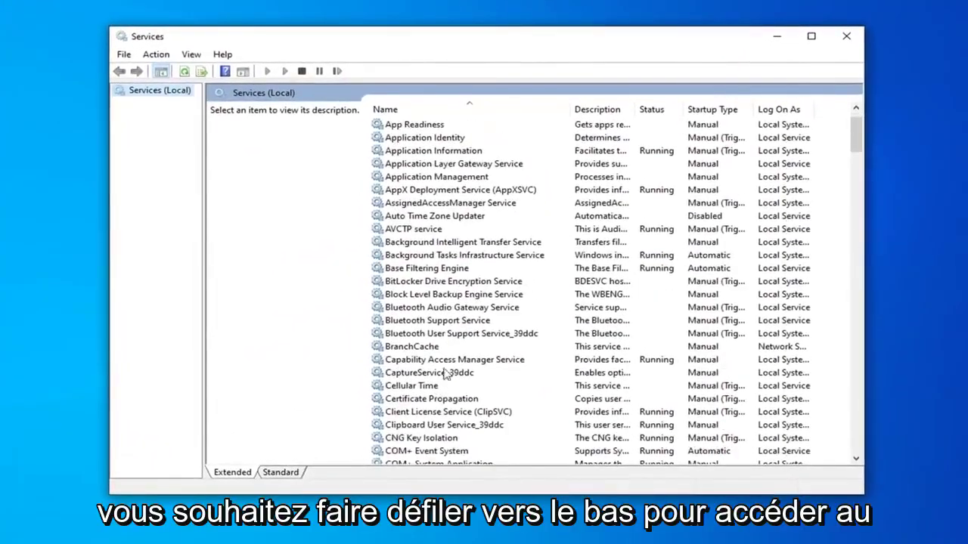
scroll(465, 339, down, 20)
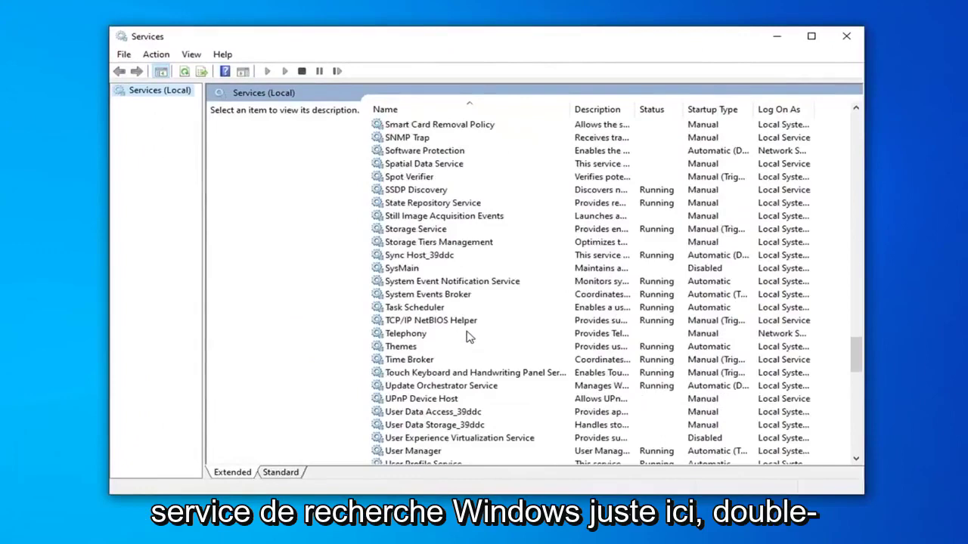
scroll(462, 355, down, 5)
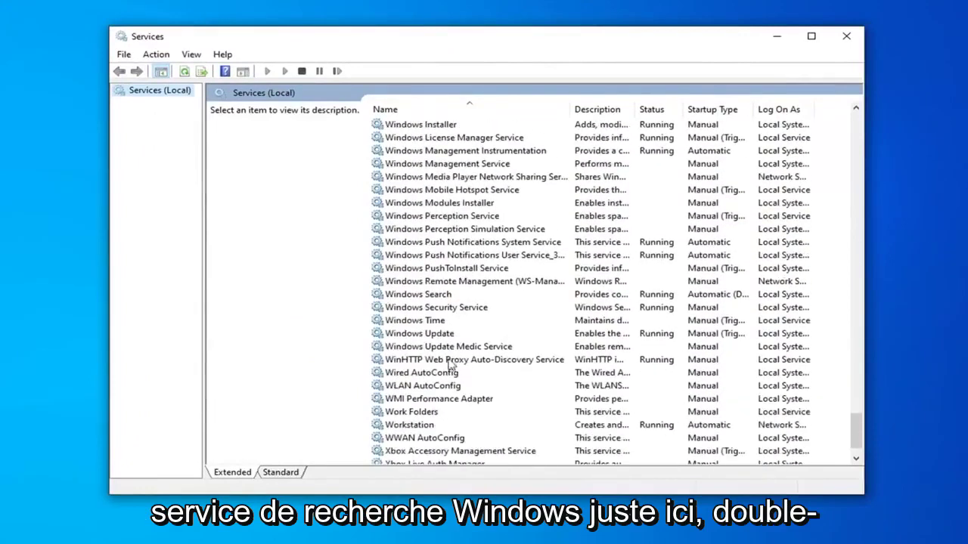
click(435, 296)
double_click(432, 297)
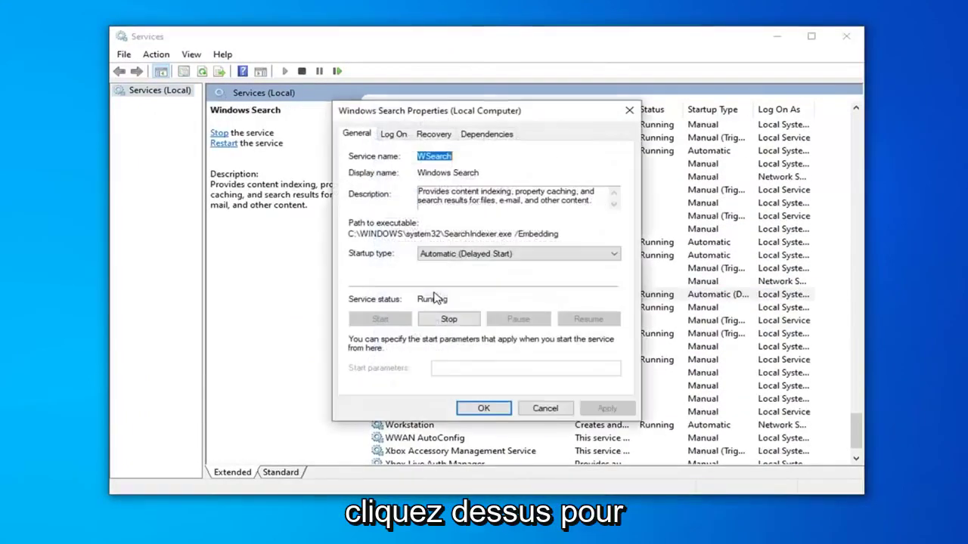
Step: Set the Windows Search startup type to Automatic (Delayed Start), apply it, and close the Services and Task Manager windows
click(474, 257)
click(458, 277)
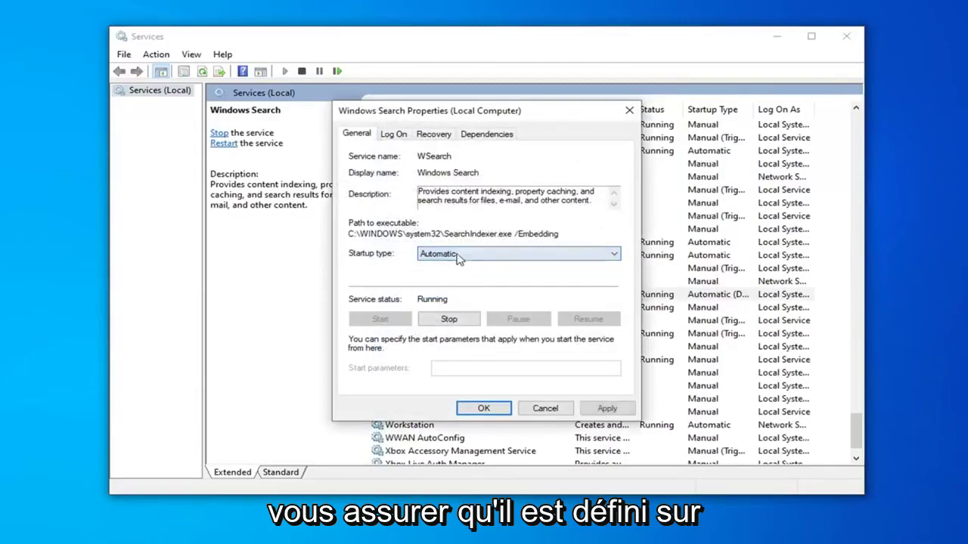
click(458, 257)
click(454, 268)
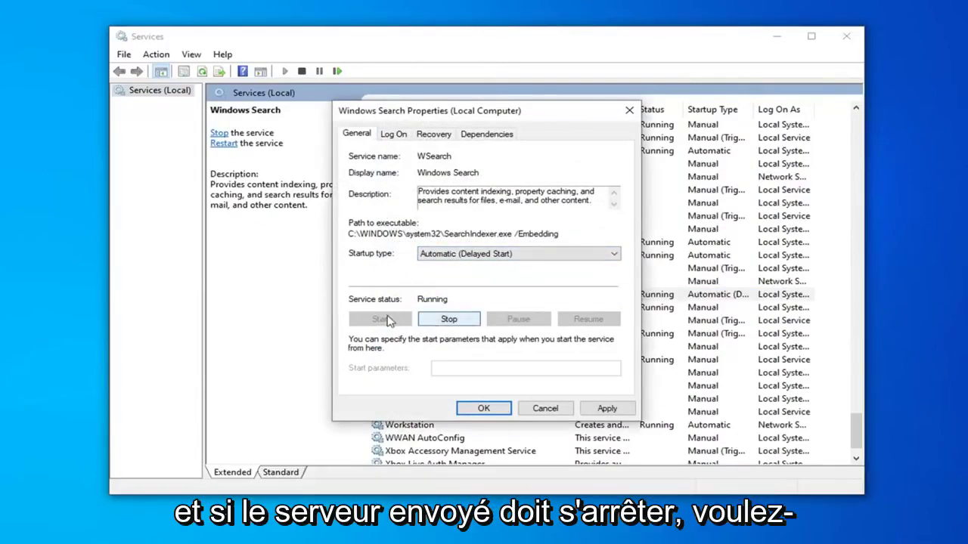
click(607, 408)
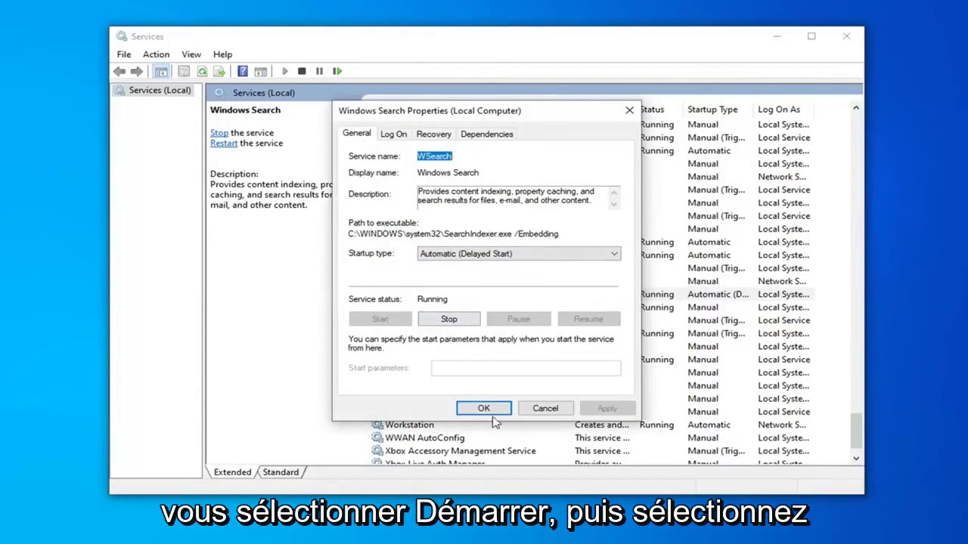
click(484, 408)
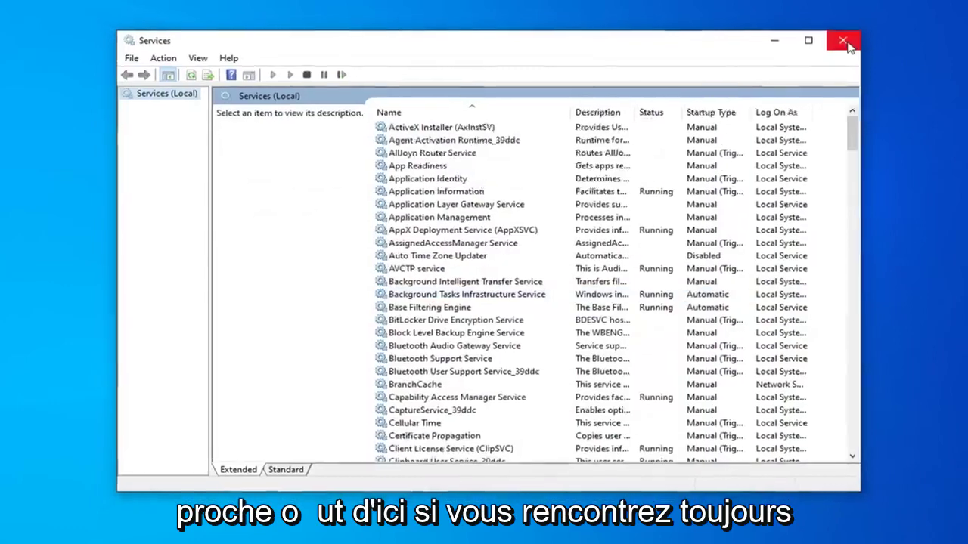
click(849, 39)
click(705, 114)
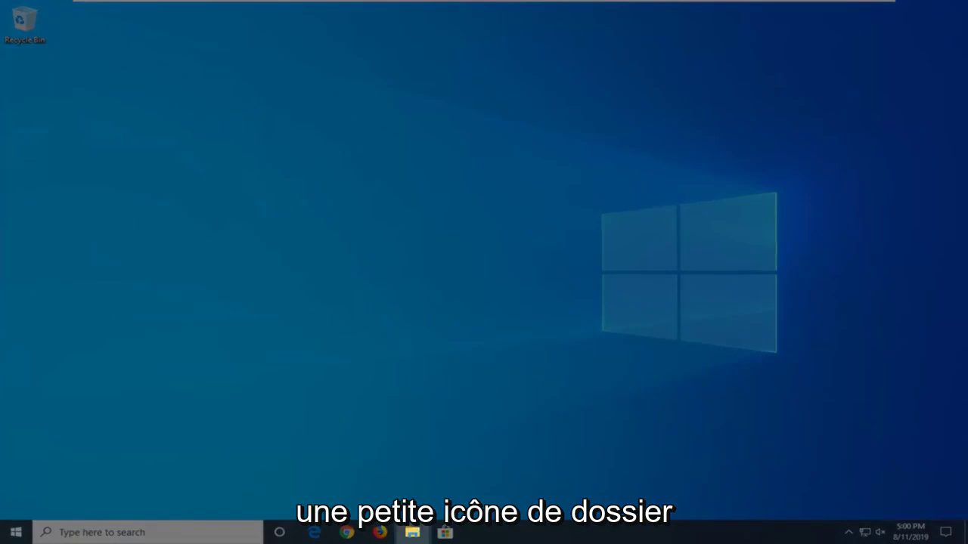
Step: Open Control Panel by entering Control in File Explorer's address field and choosing the Control Panel suggestion
click(415, 533)
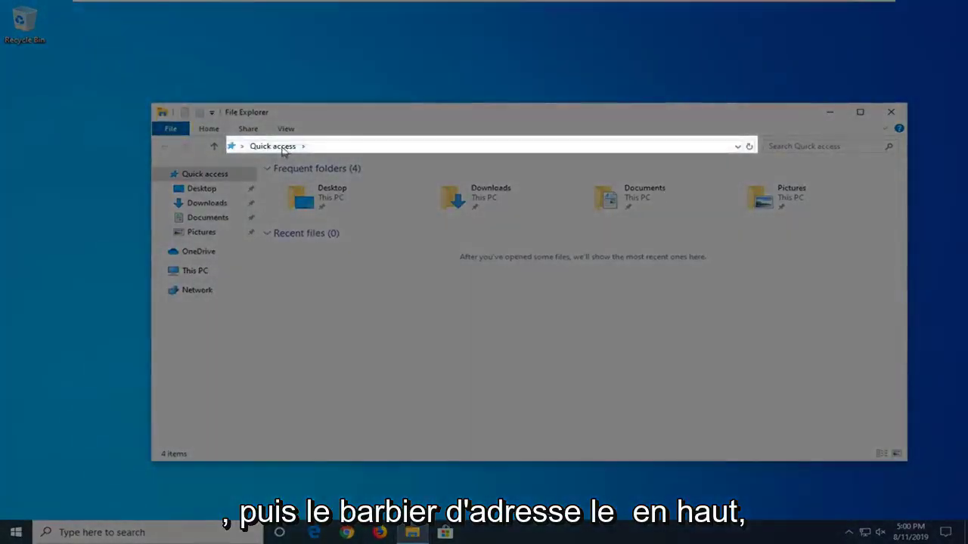
click(328, 149)
key(BackSpace)
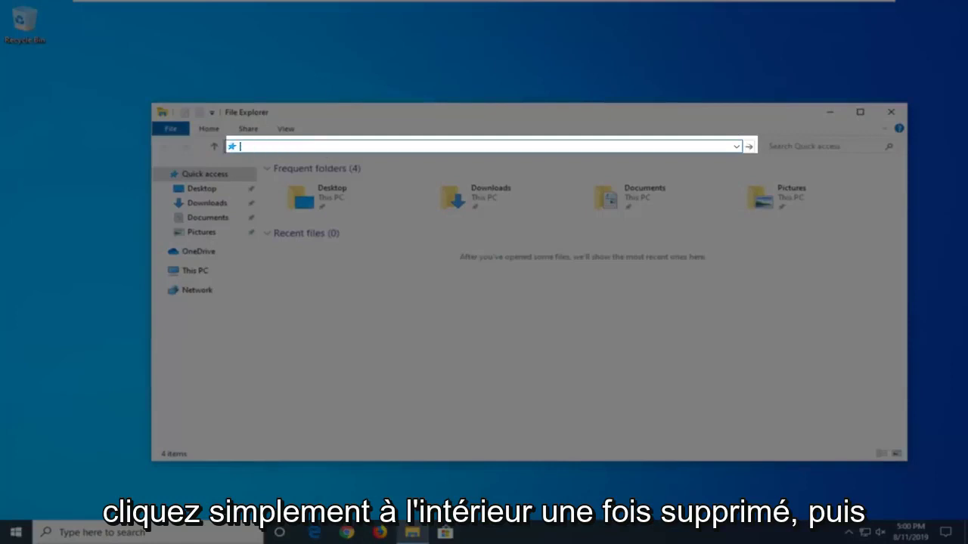
text(Com)
text(trol)
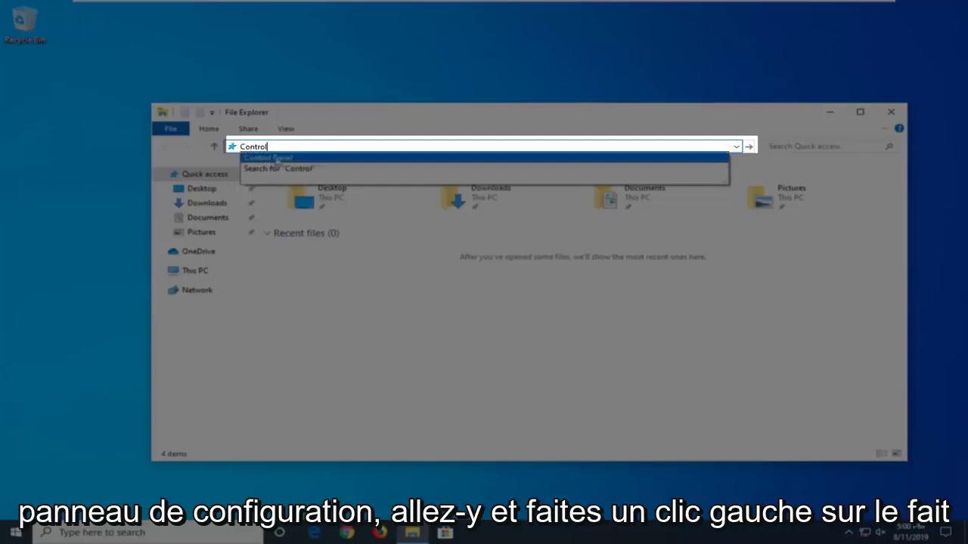
click(272, 158)
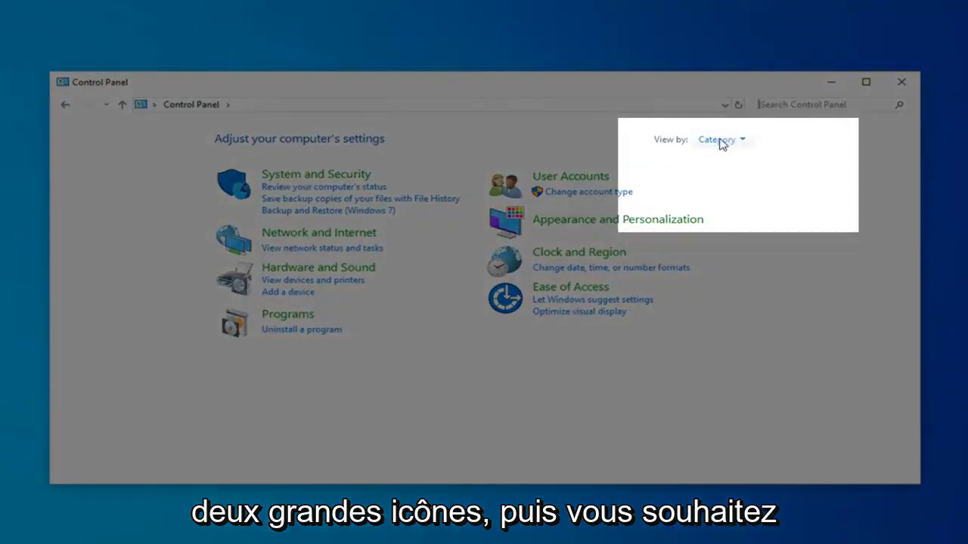
Step: Display the Control Panel items as Large icons and open Indexing Options
click(720, 141)
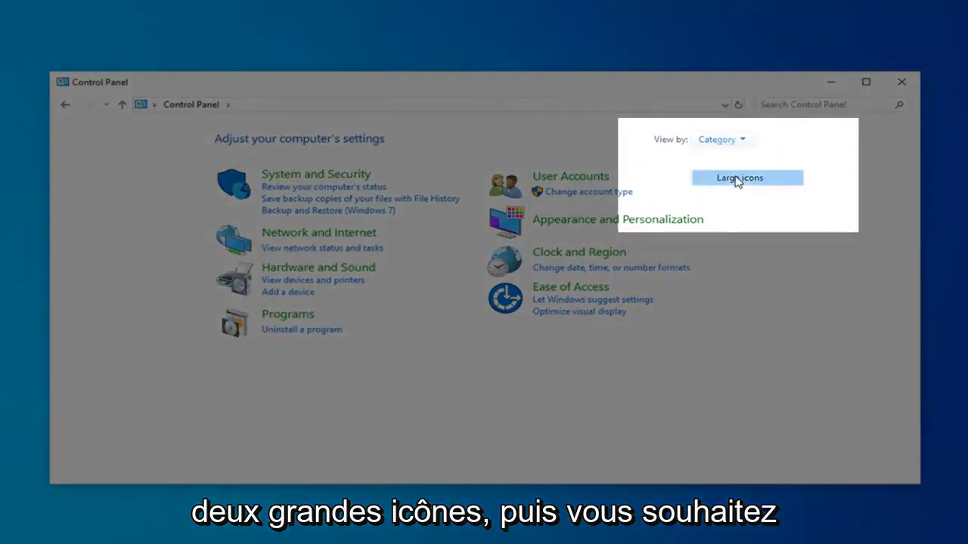
click(737, 179)
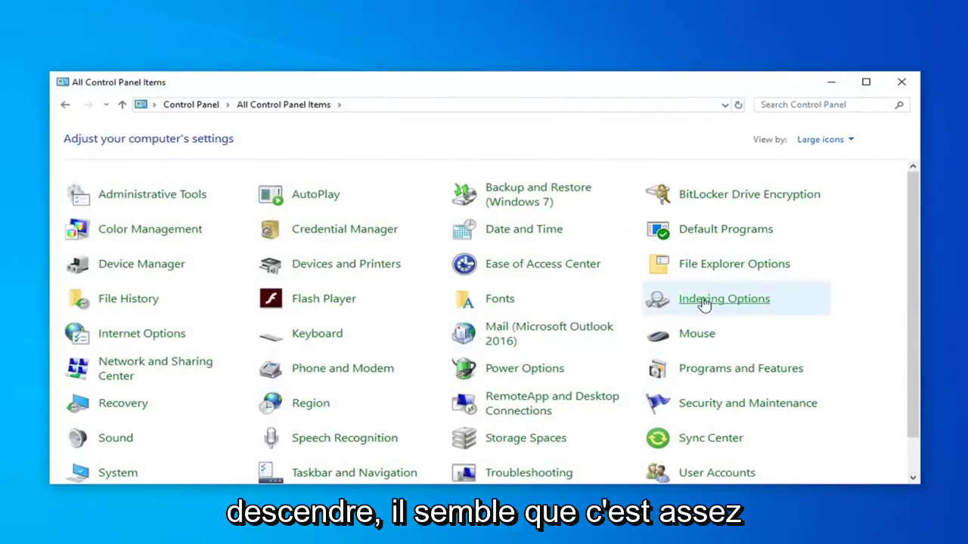
click(729, 303)
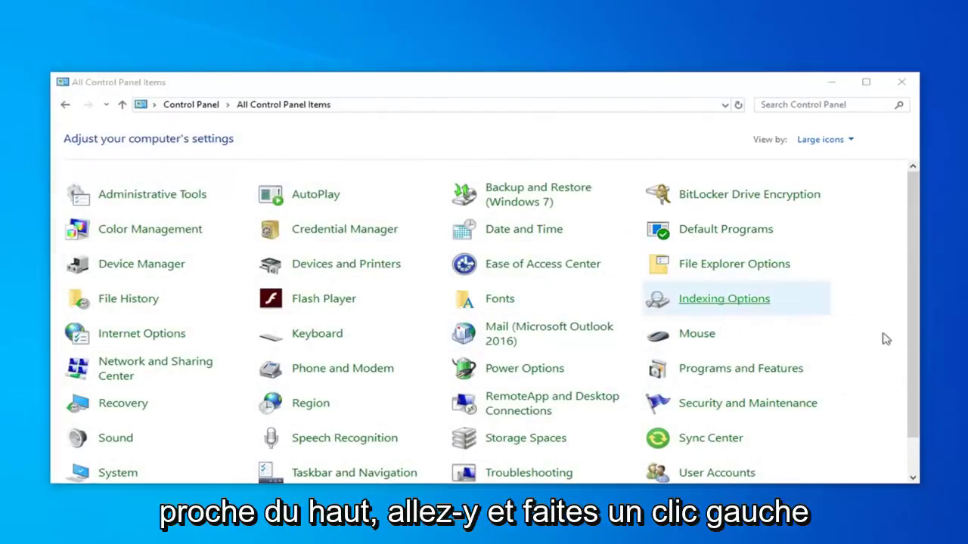
drag(281, 136, 418, 94)
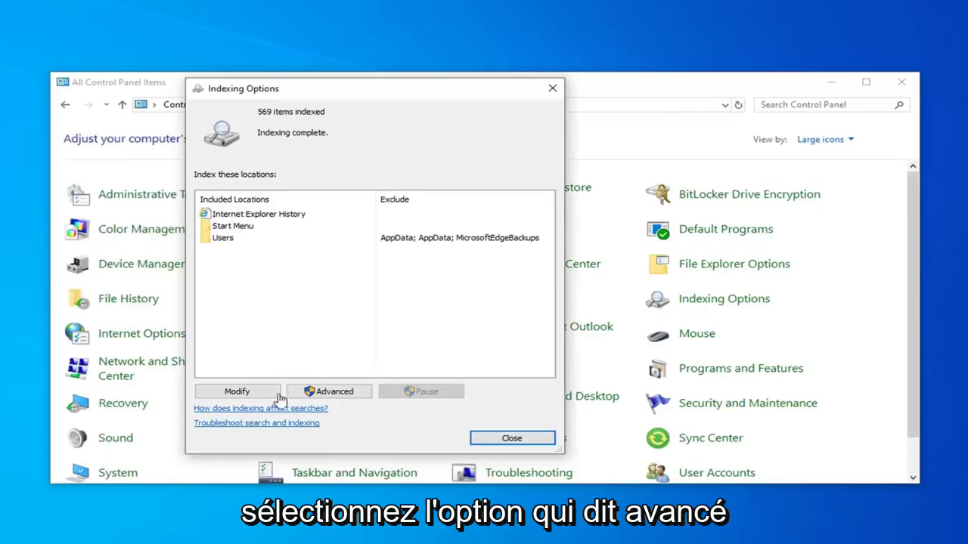
Step: Delete and rebuild the search index from the advanced indexing options, then close Indexing Options and Control Panel
click(330, 393)
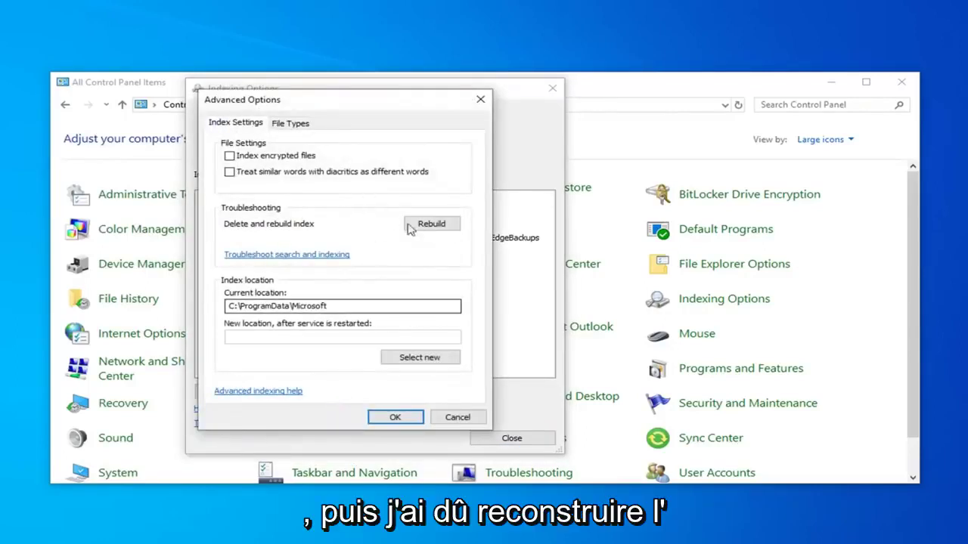
click(432, 225)
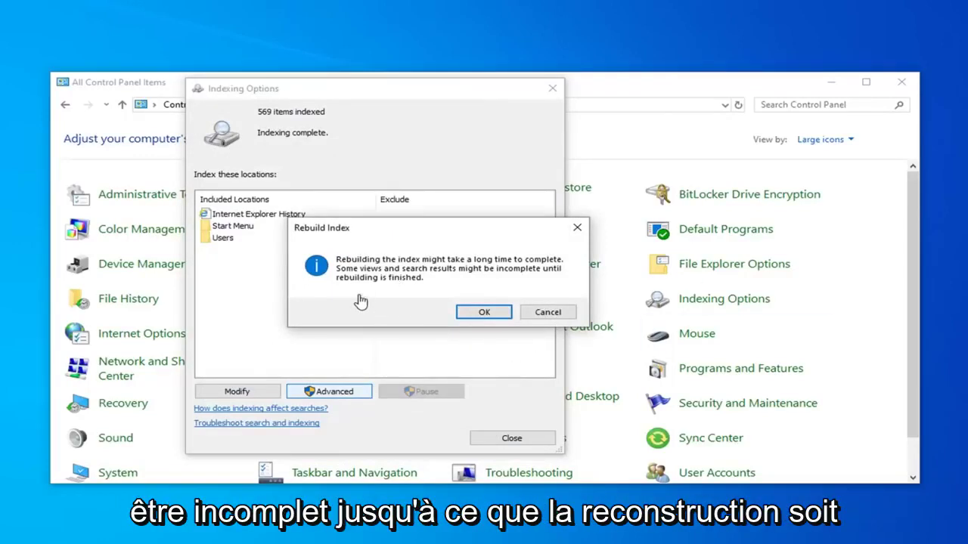
click(481, 314)
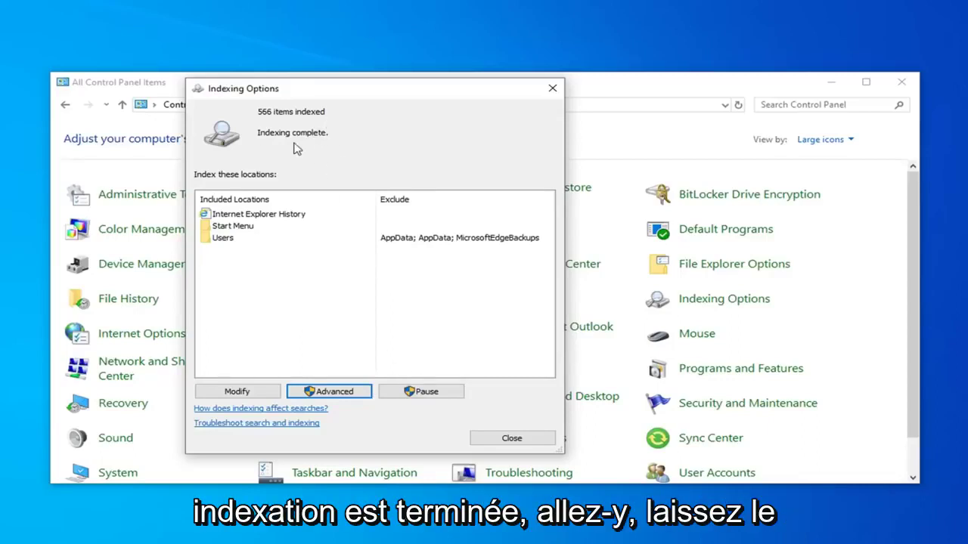
click(495, 441)
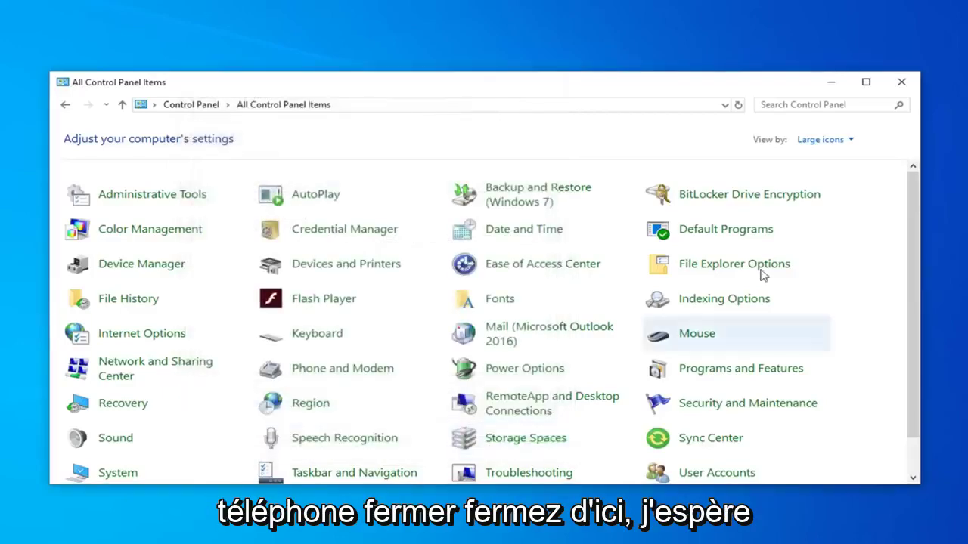
click(902, 86)
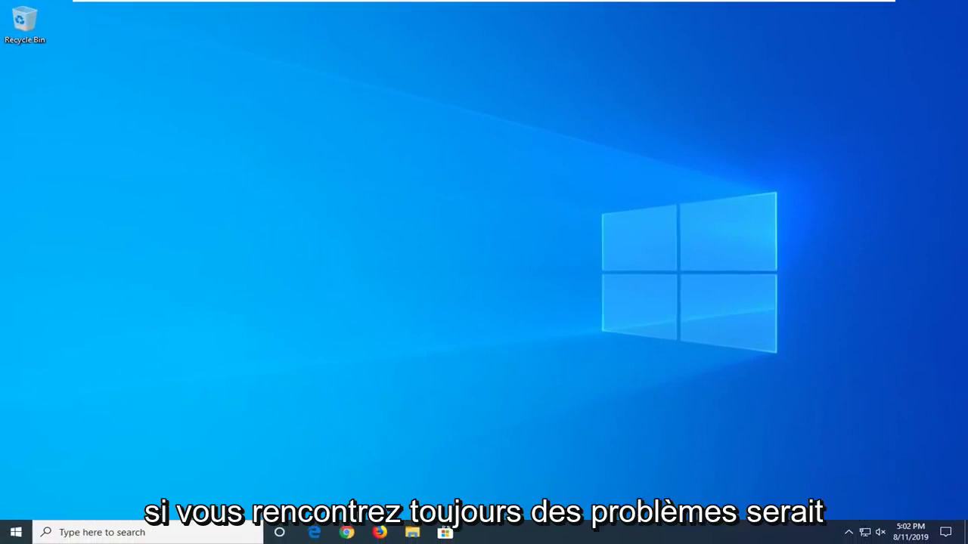
Step: Open Windows PowerShell as administrator and allow it to make changes to the device
right_click(7, 536)
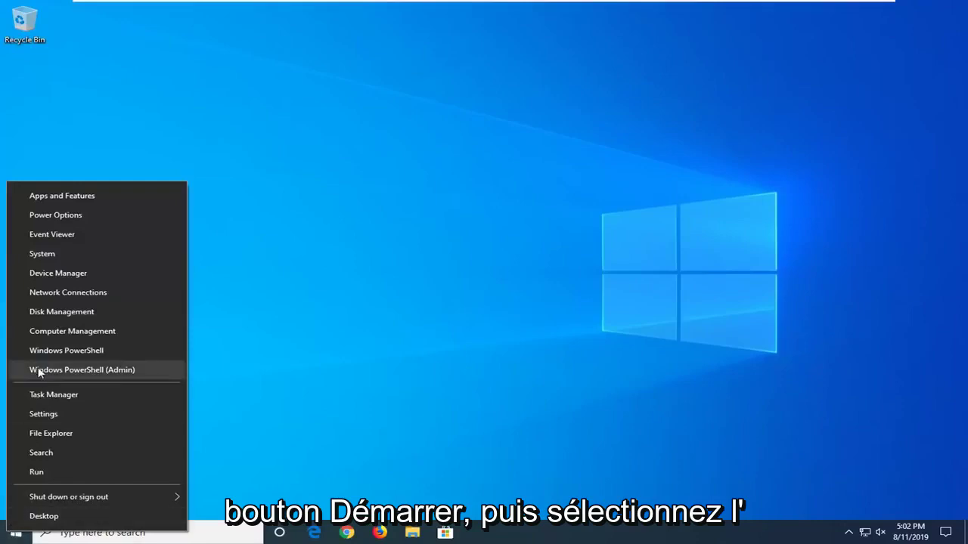
click(114, 370)
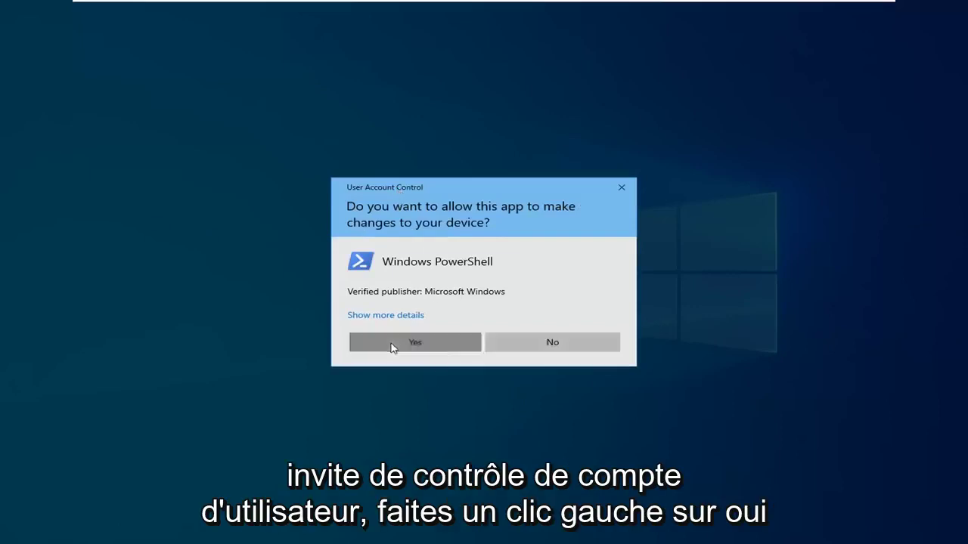
click(392, 347)
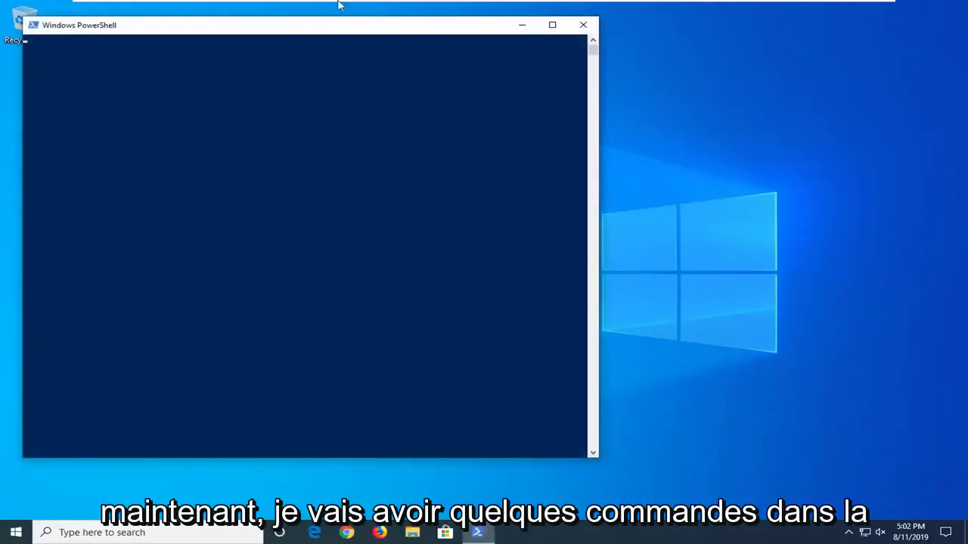
drag(309, 30, 453, 52)
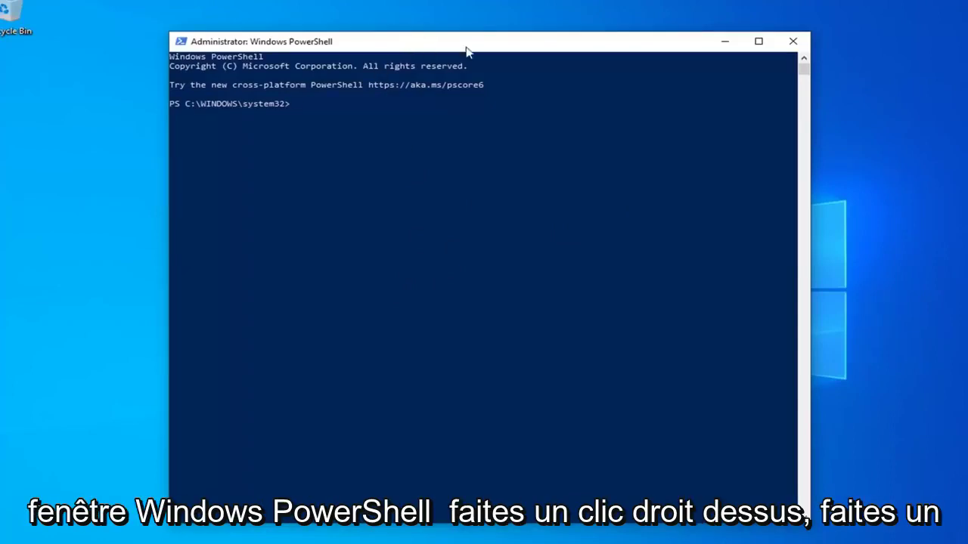
Step: Paste the copied command PowerShell -ExecutionPolicy Unrestricted into the PowerShell window and run it
right_click(531, 44)
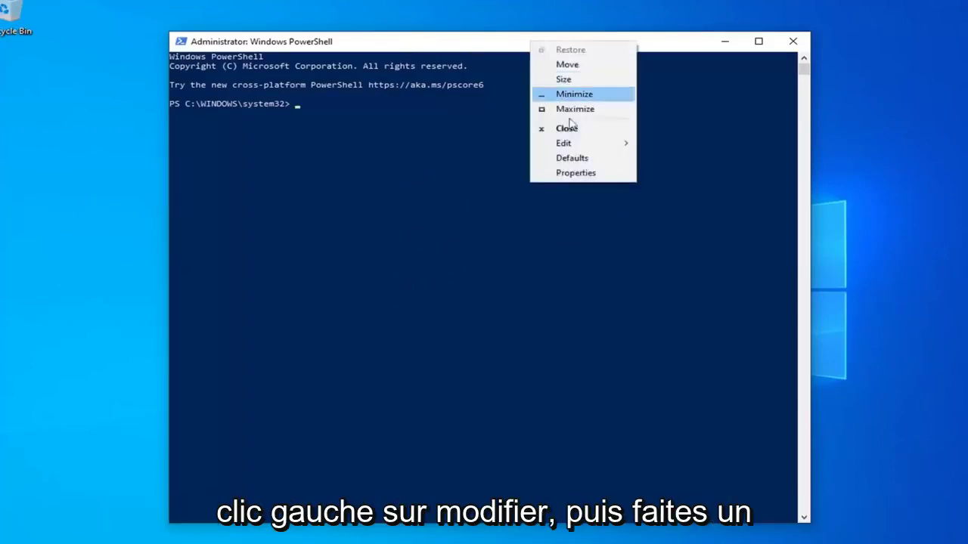
click(589, 144)
click(659, 172)
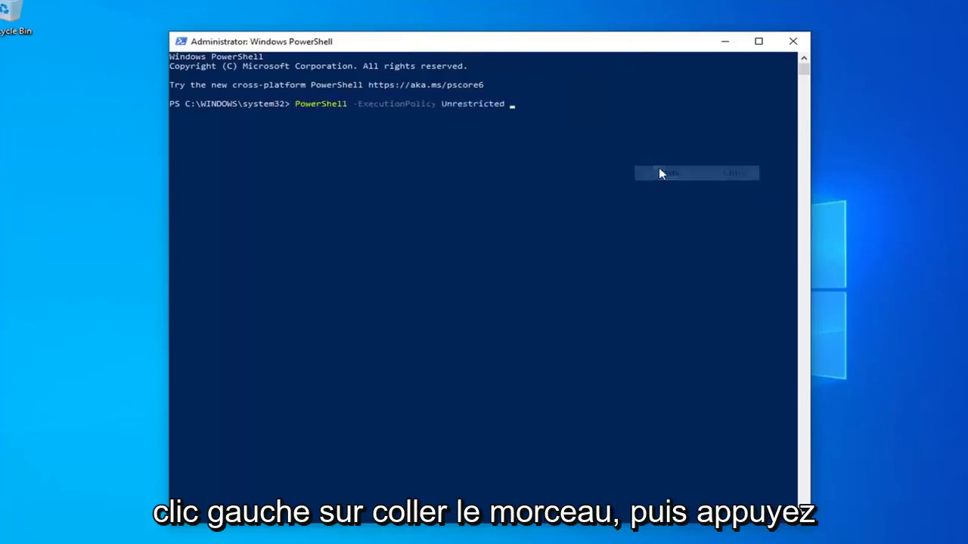
key(Return)
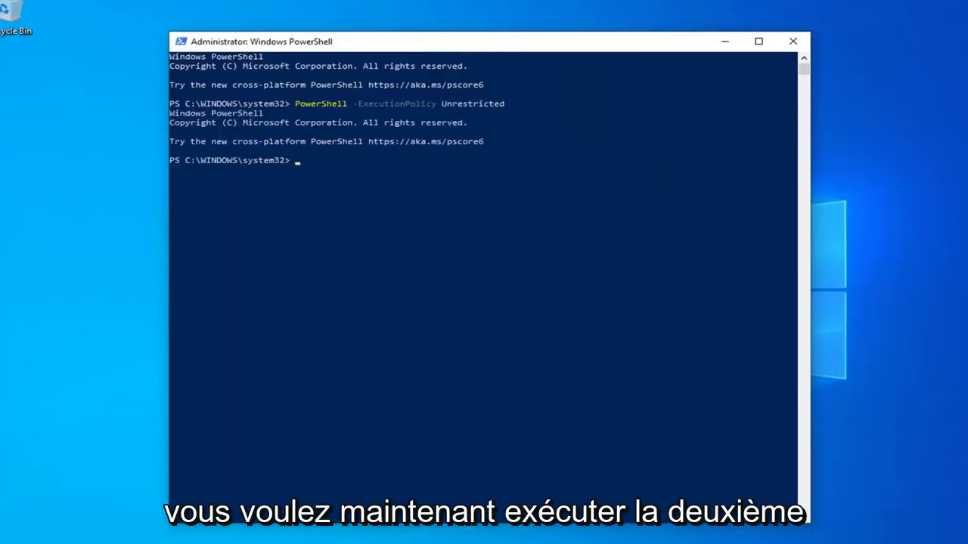
Step: Paste and run Get-AppXPackage -AllUsers |Where-Object {$_.InstallLocation -like "*SystemApps*"} | Foreach {Add-AppxPackage -DisableDevelopmentMode -Register "$($_.InstallLocation)\AppXManifest.xml"}
right_click(423, 41)
mouse_move(454, 141)
click(545, 169)
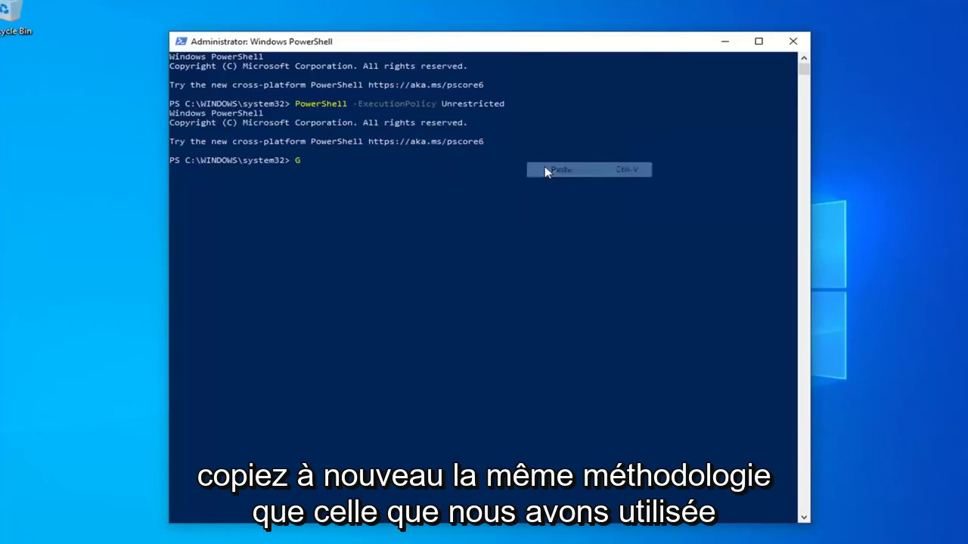
key(Return)
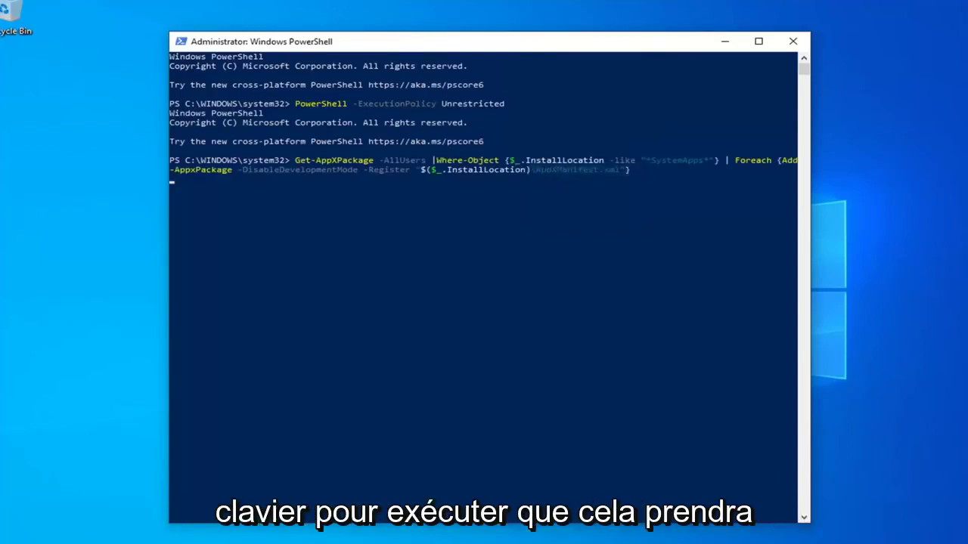
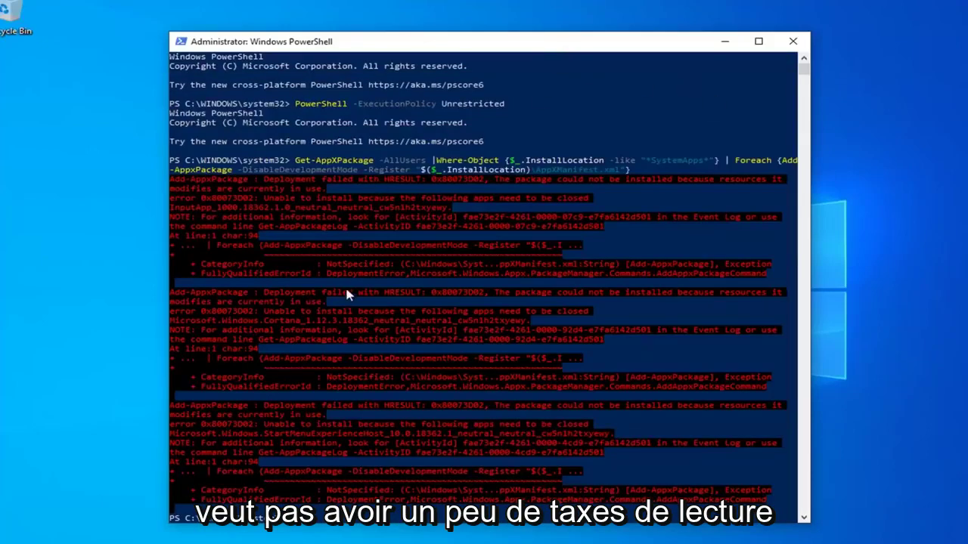
Step: Run $manifest = (Get-AppxPackage Microsoft.WindowsStore).InstallLocation + '\AppxManifest.xml' ; Add-AppxPackage -DisableDevelopmentMode -Register $manifest in PowerShell
scroll(346, 298, down, 3)
scroll(447, 234, up, 3)
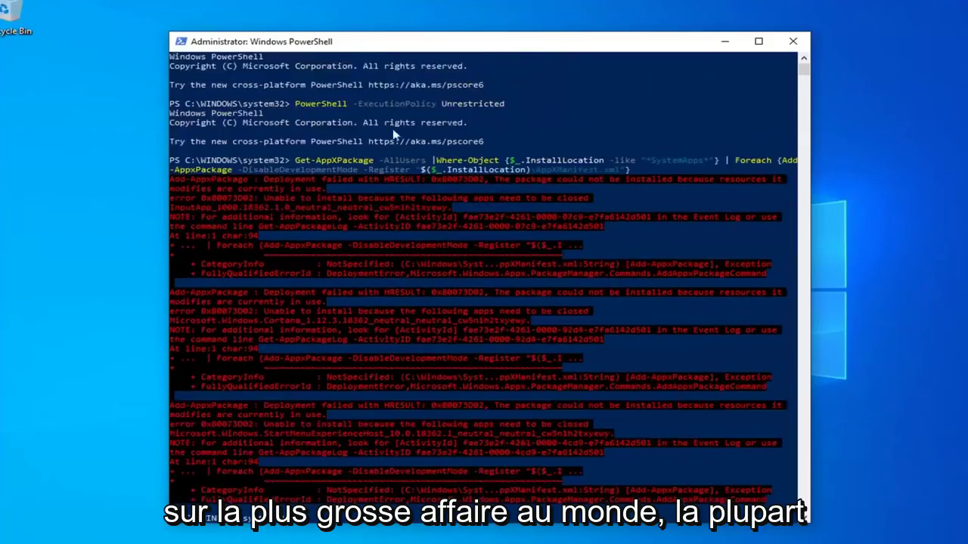
scroll(355, 182, down, 3)
text($manifest = (Get-AppxPackage Microsoft.WindowsStore).InstallLocation + '\AppxManifest.xml' ; Add-AppxPackage -DisableDevelopmentMode -Register $manifest)
key(Return)
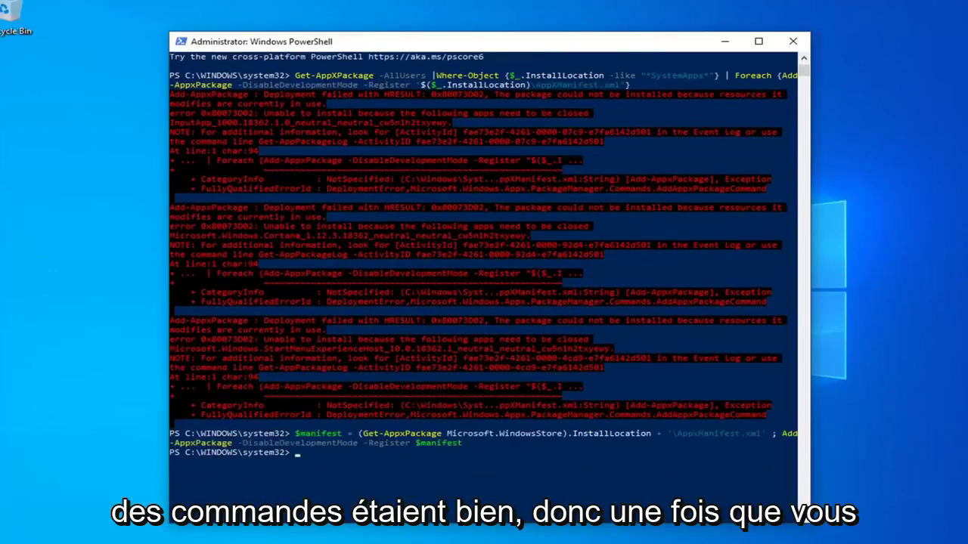
Step: Paste the copied command C:\Windows\System32\ctfmon.exe into PowerShell, run it and close the PowerShell window
right_click(462, 50)
mouse_move(503, 147)
click(602, 175)
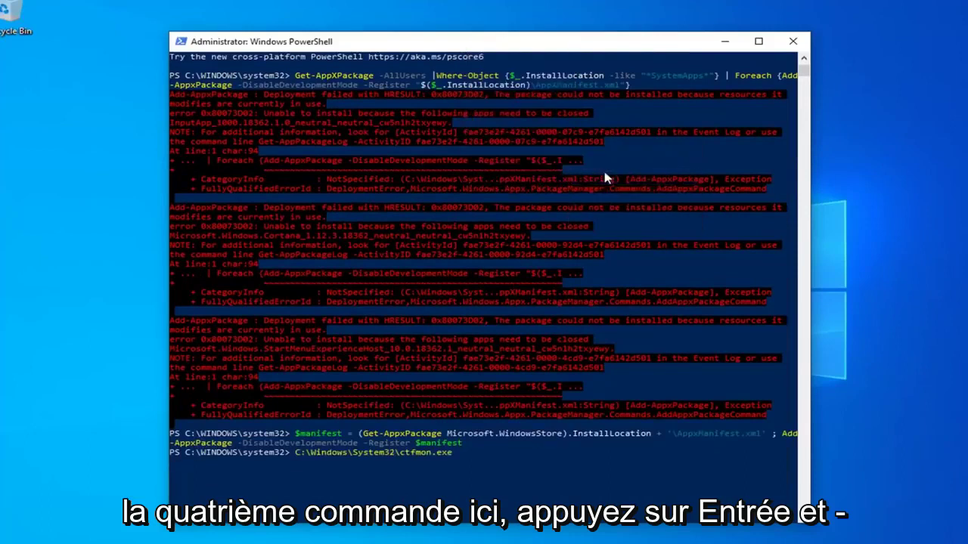
key(Return)
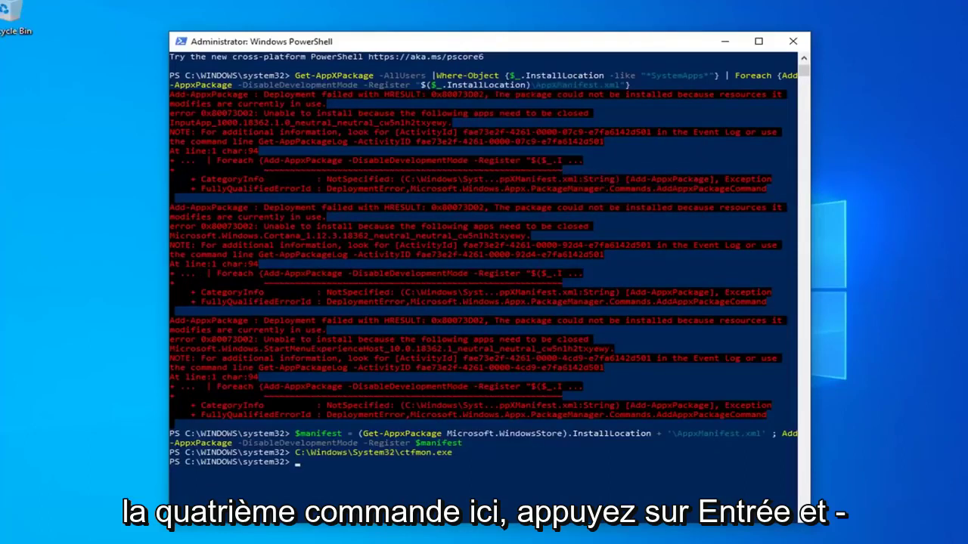
click(793, 41)
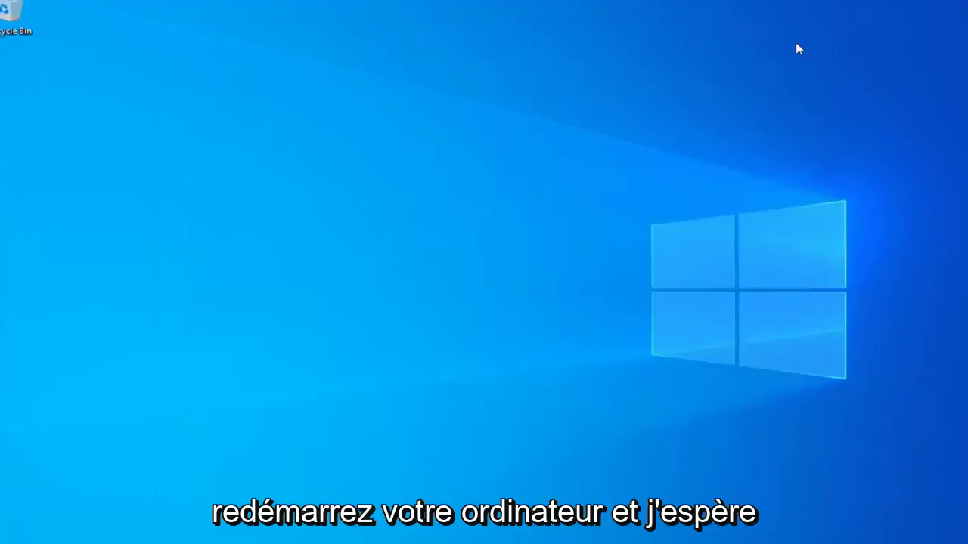